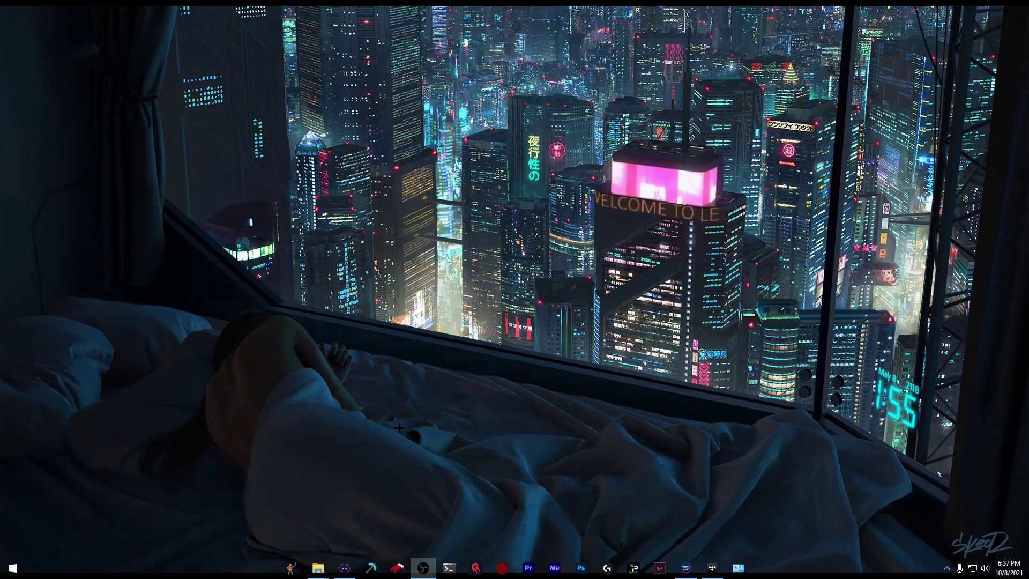
Step: Switch to Discord and toggle the check mark reaction on the message in the Solar Tweaks server's verify channel
{"action": "left_click", "coordinate": [344, 568]}
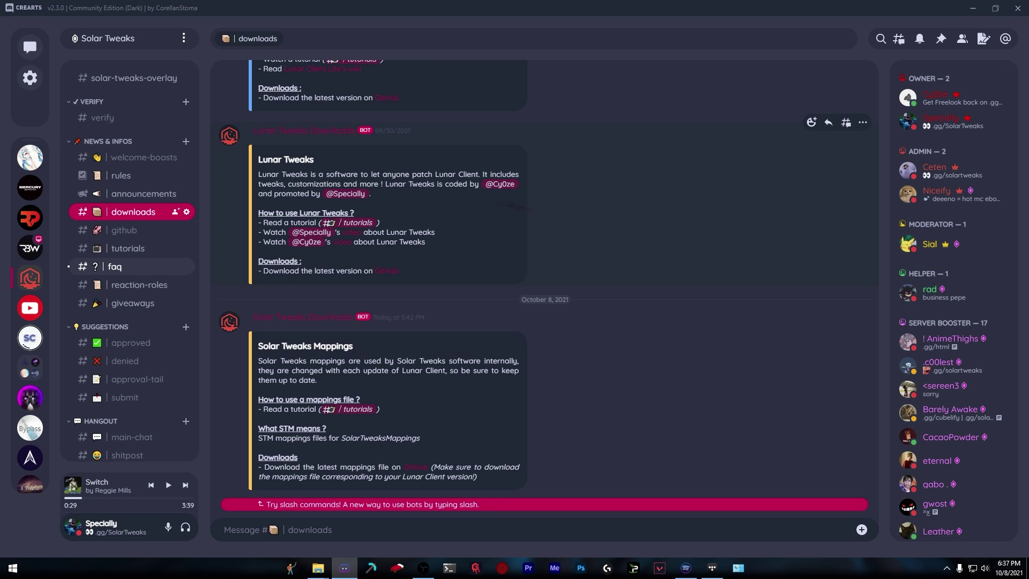
{"action": "left_click", "coordinate": [127, 117]}
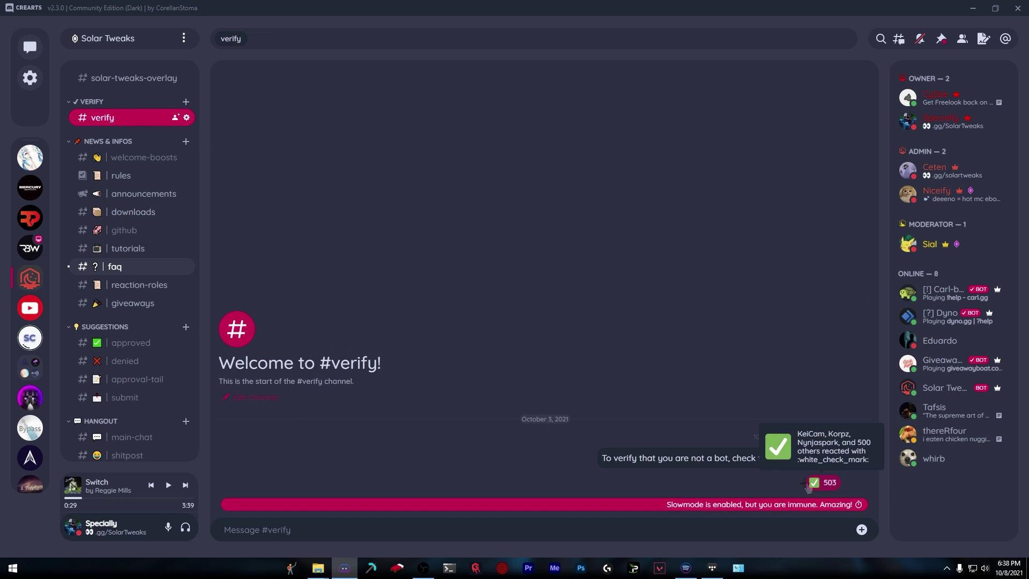
{"action": "left_click", "coordinate": [820, 484]}
{"action": "left_click", "coordinate": [820, 484]}
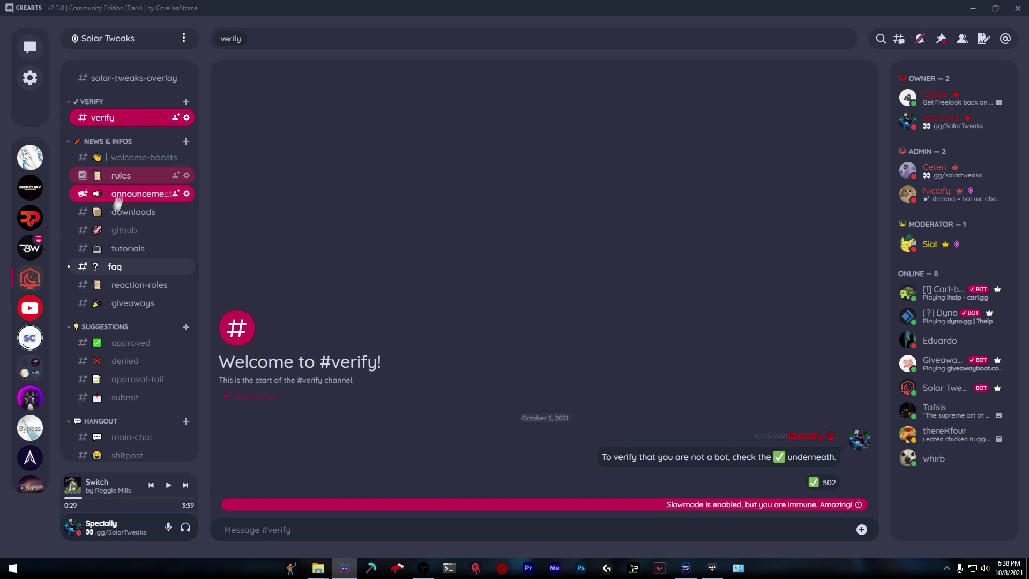
Step: Review the Lunar Client Lite, Lunar Tweaks and Solar Tweaks Mappings posts in the server's downloads channel
{"action": "left_click", "coordinate": [116, 214]}
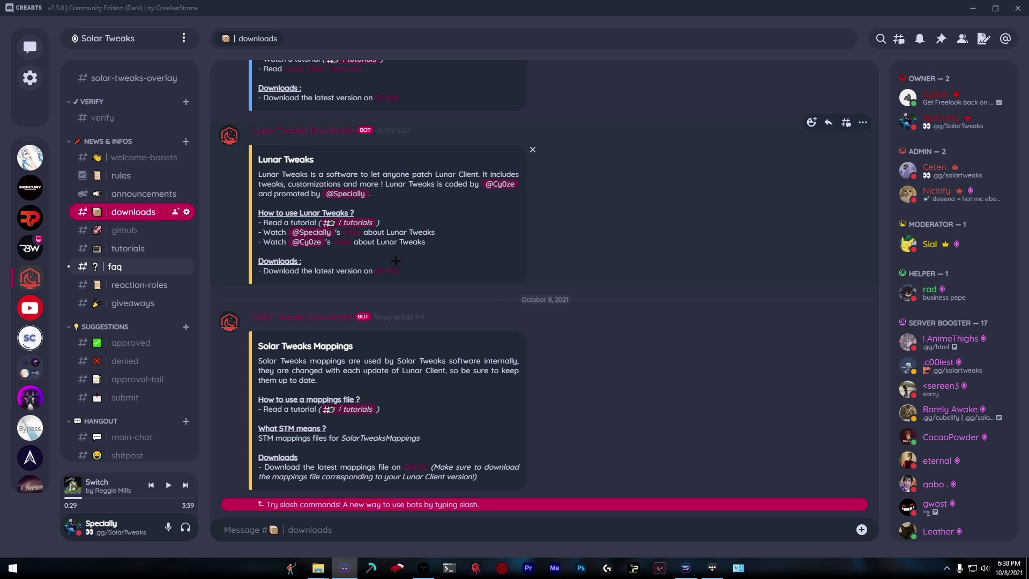
{"action": "scroll", "coordinate": [396, 278], "scroll_direction": "up", "scroll_amount": 4}
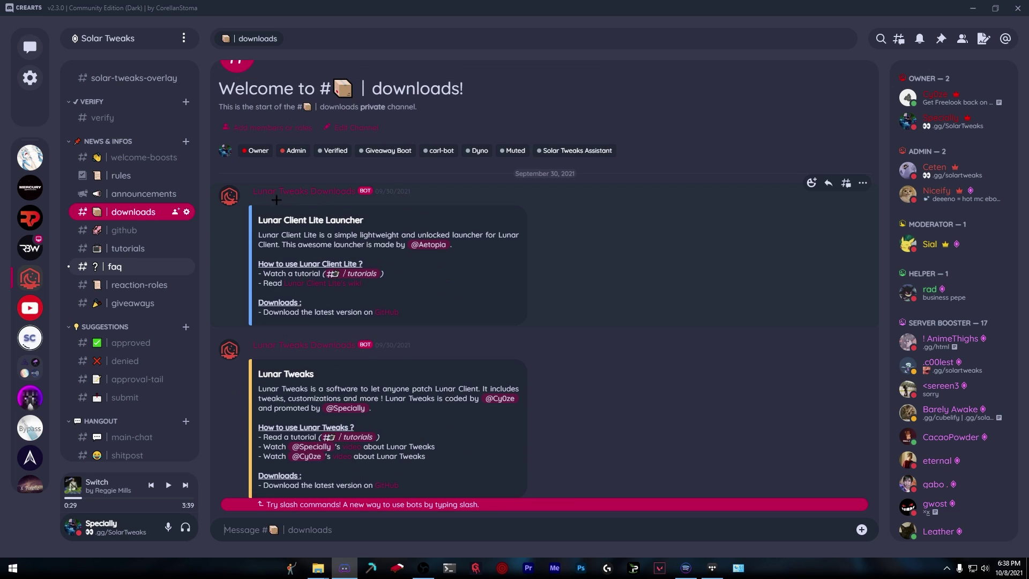
{"action": "scroll", "coordinate": [375, 214], "scroll_direction": "down", "scroll_amount": 2}
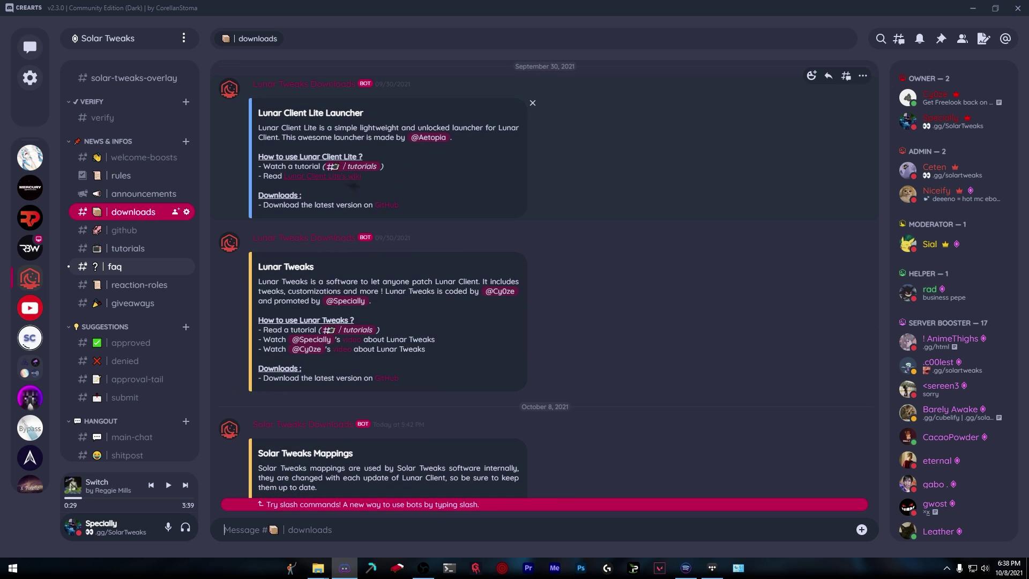
{"action": "scroll", "coordinate": [424, 231], "scroll_direction": "down", "scroll_amount": 2}
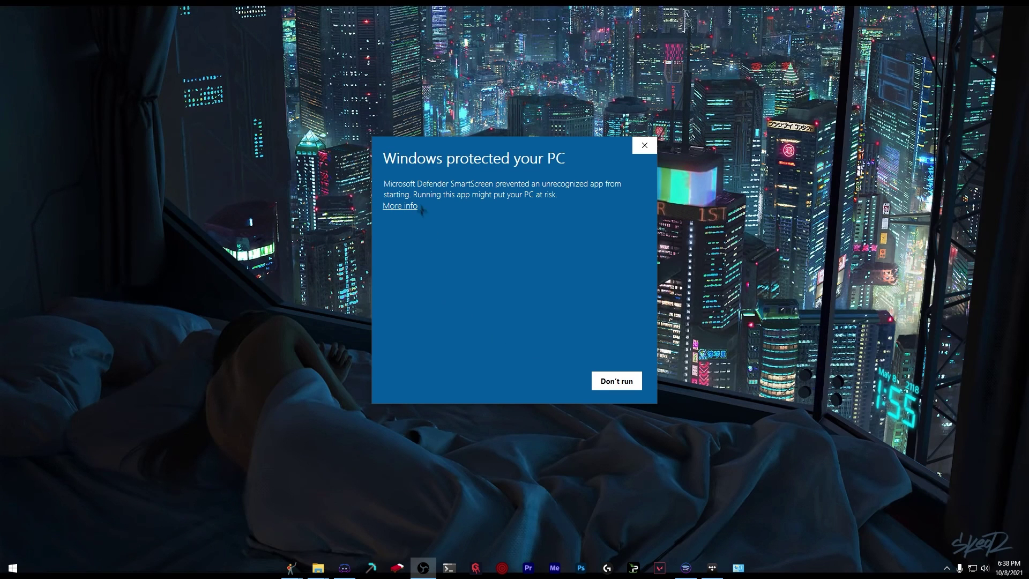
Step: Allow the blocked Solar.Tweaks.Setup.2.1.0.exe to run and install Solar Tweaks only for the current user
{"action": "left_click", "coordinate": [400, 205]}
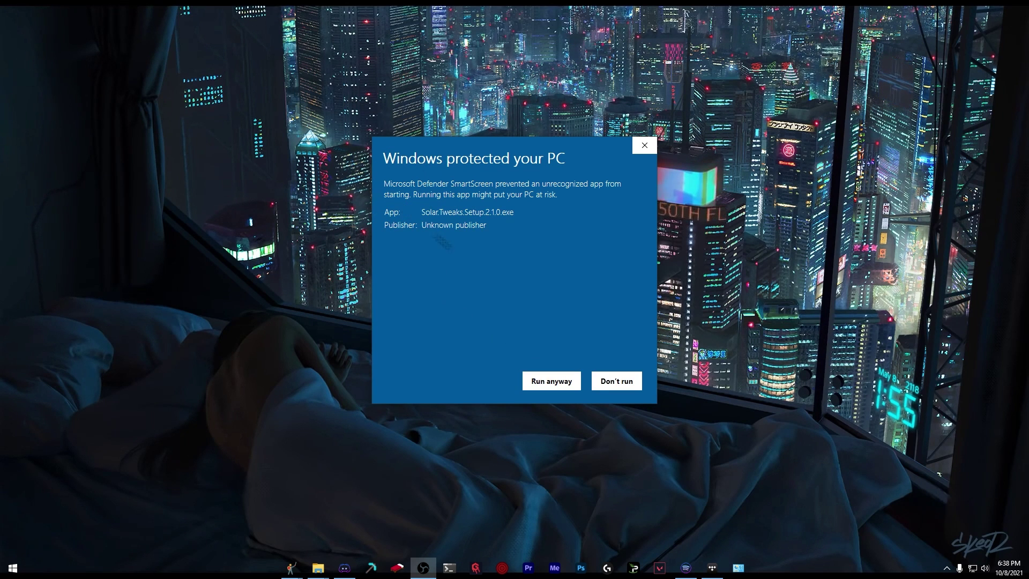
{"action": "left_click", "coordinate": [552, 381]}
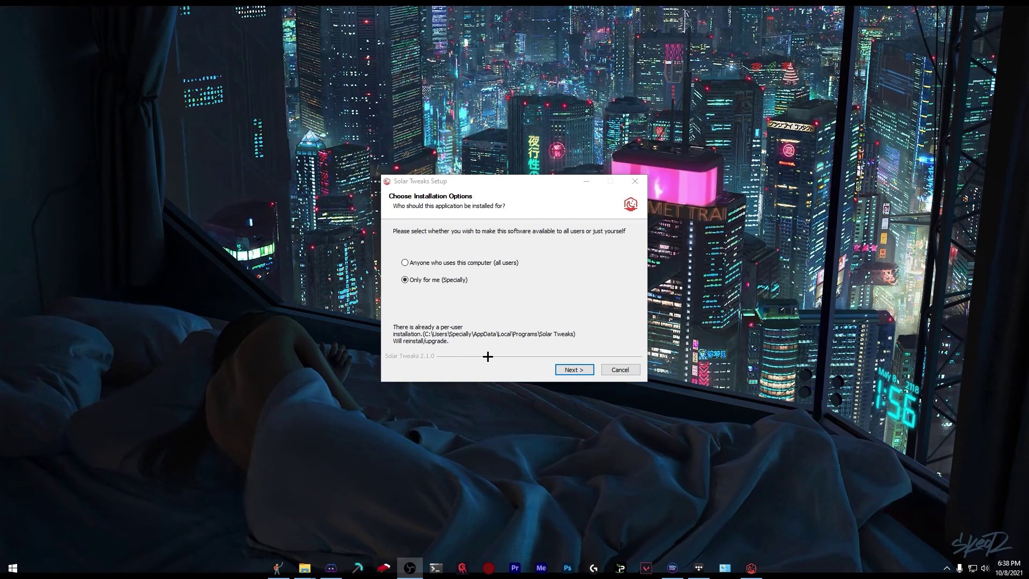
{"action": "left_click", "coordinate": [574, 369]}
{"action": "left_click", "coordinate": [574, 369]}
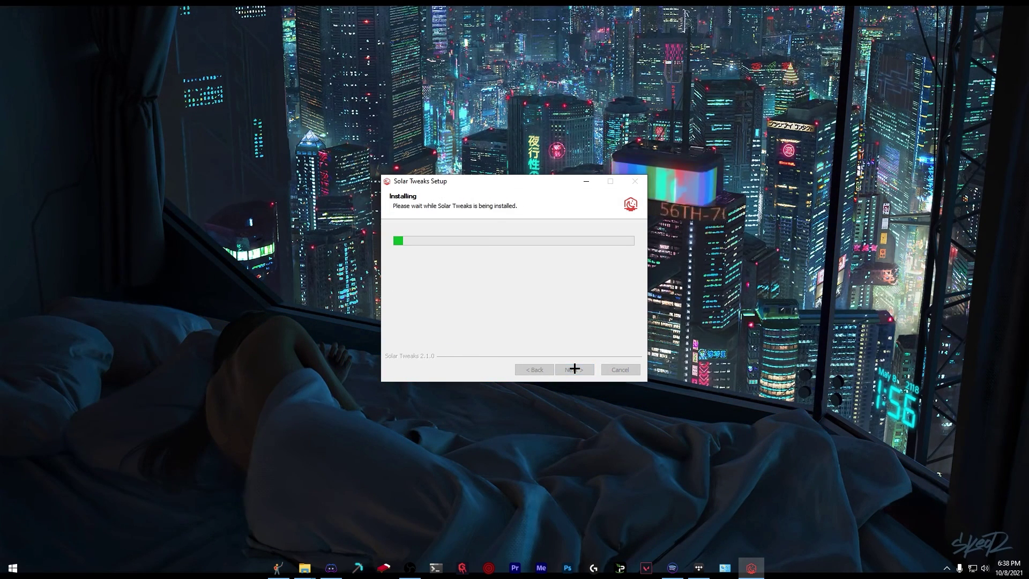
{"action": "left_click", "coordinate": [587, 369]}
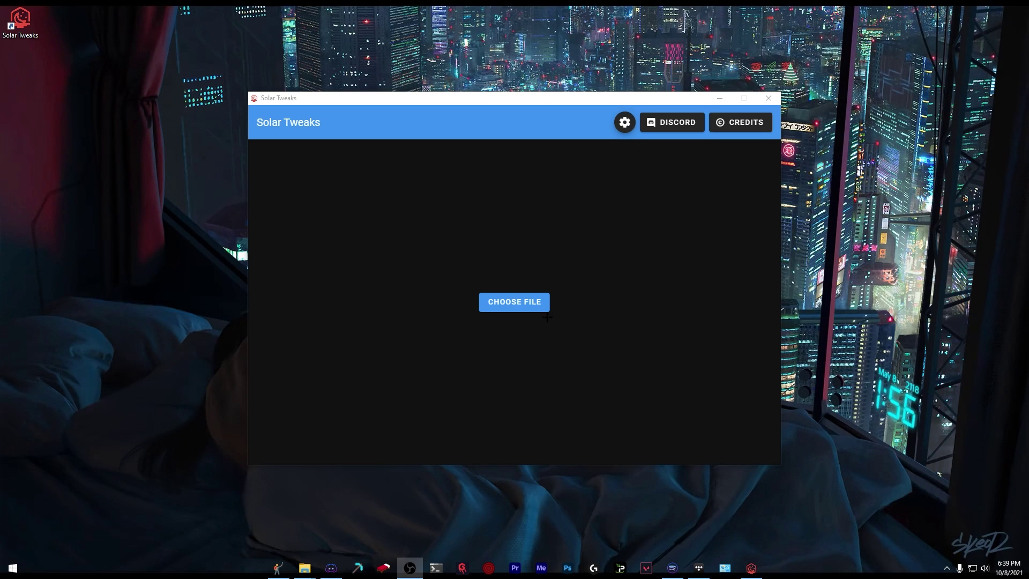
Step: Try to load lunar-prod-optifine.jar from the .lunarclient offline 1.8 folder into Solar Tweaks
{"action": "left_click", "coordinate": [541, 311]}
{"action": "left_click", "coordinate": [541, 310]}
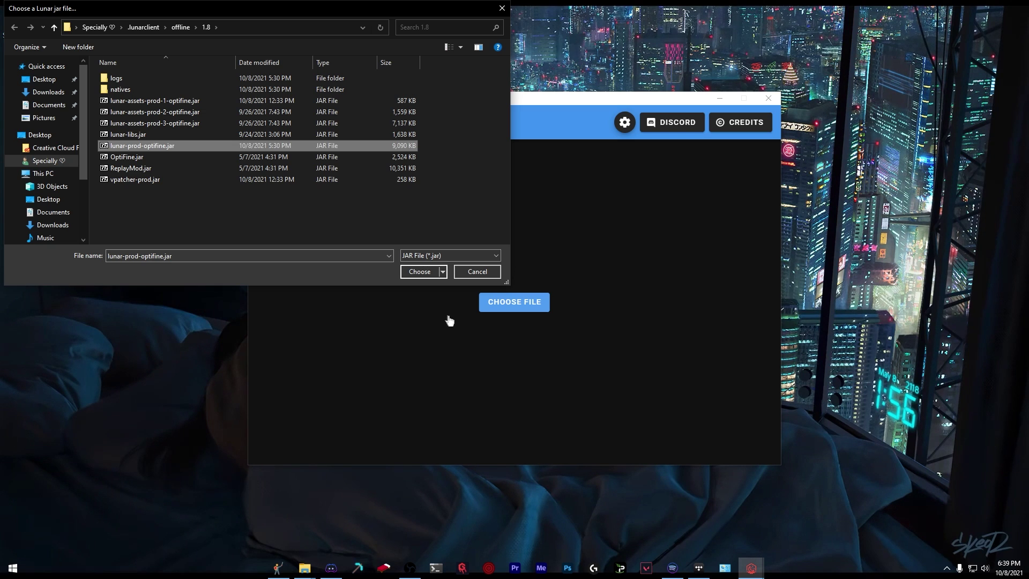
{"action": "left_click", "coordinate": [420, 273]}
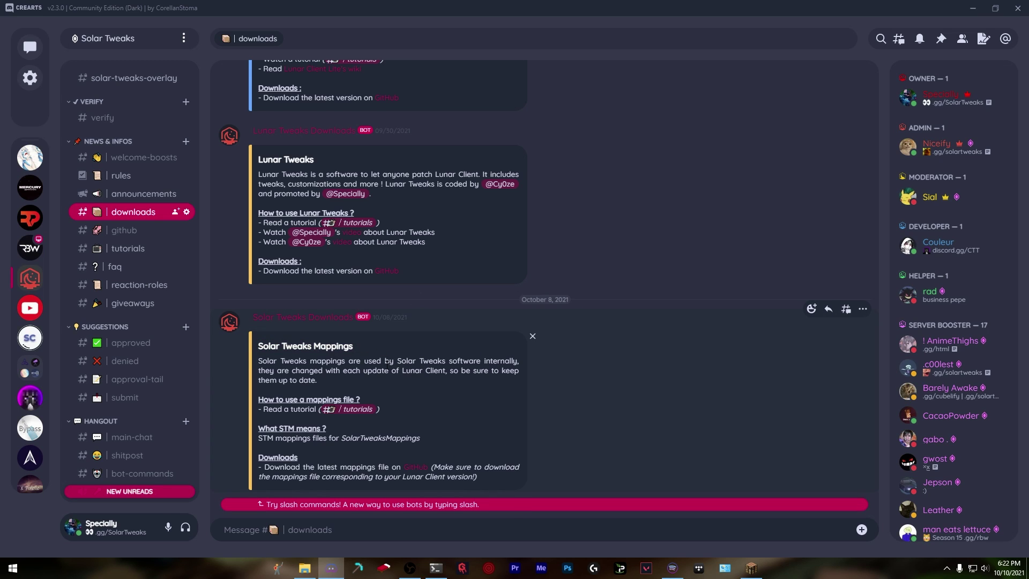
Step: Check the mappings tutorial in the Discord tutorials channel and return to the downloads channel
{"action": "left_click", "coordinate": [356, 408]}
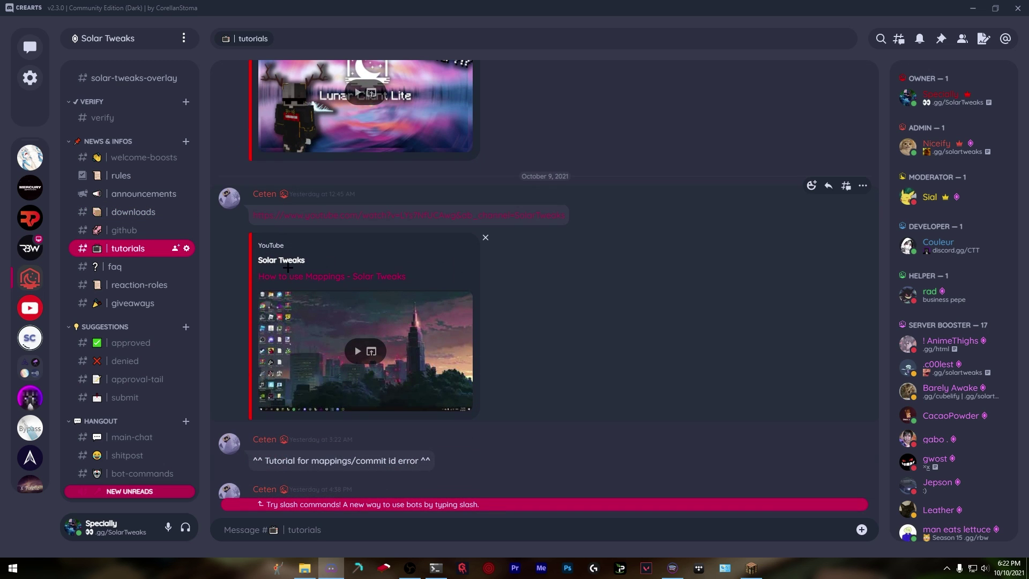
{"action": "left_click", "coordinate": [140, 214]}
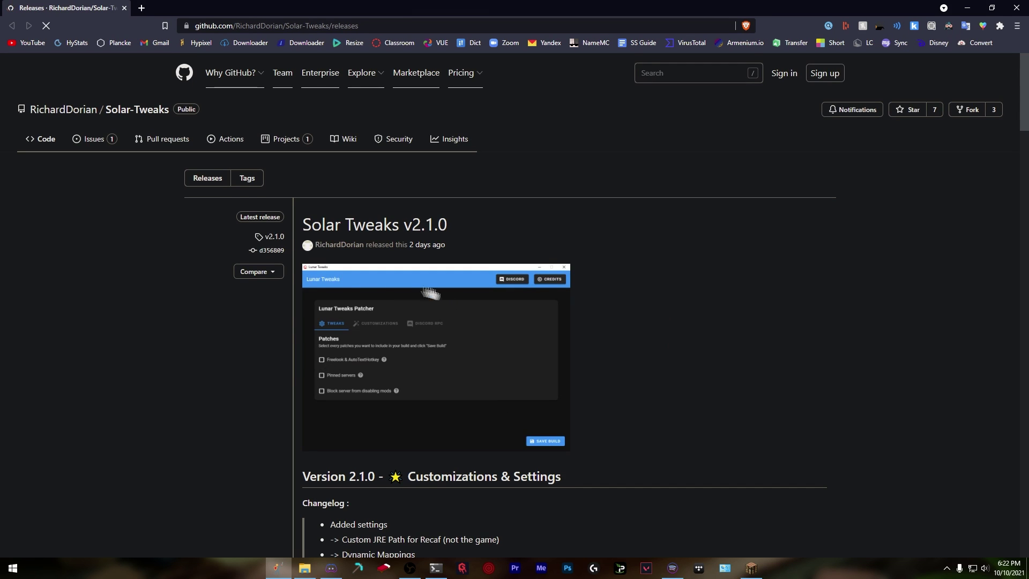
Step: Download SolarTweaks.Mappings.-.90e33f2.stm from the Mappings-90e33f2 tag of the Solar-Tweaks GitHub repository
{"action": "scroll", "coordinate": [335, 343], "scroll_direction": "down", "scroll_amount": 1}
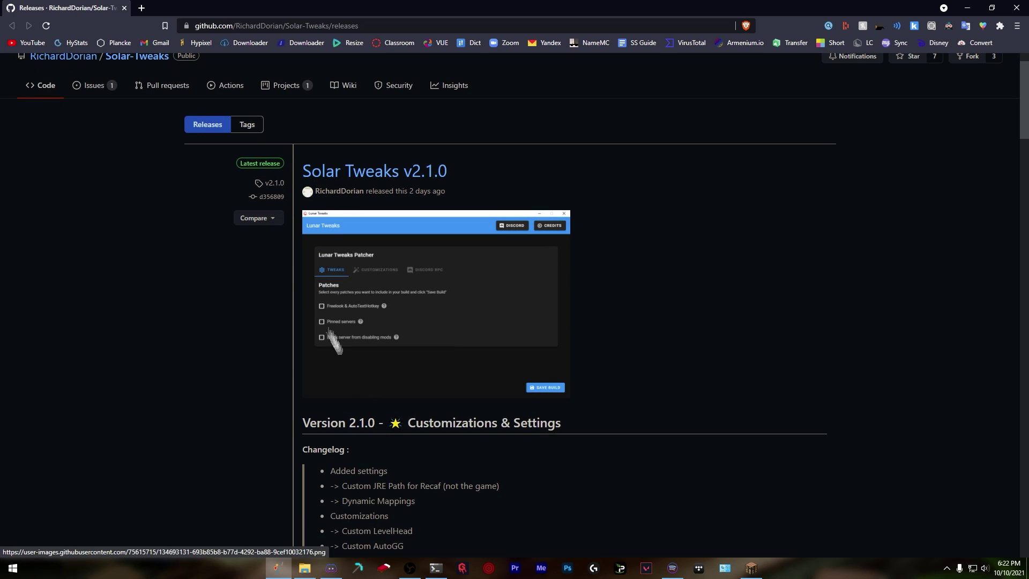
{"action": "left_click", "coordinate": [247, 124]}
{"action": "scroll", "coordinate": [417, 342], "scroll_direction": "down", "scroll_amount": 3}
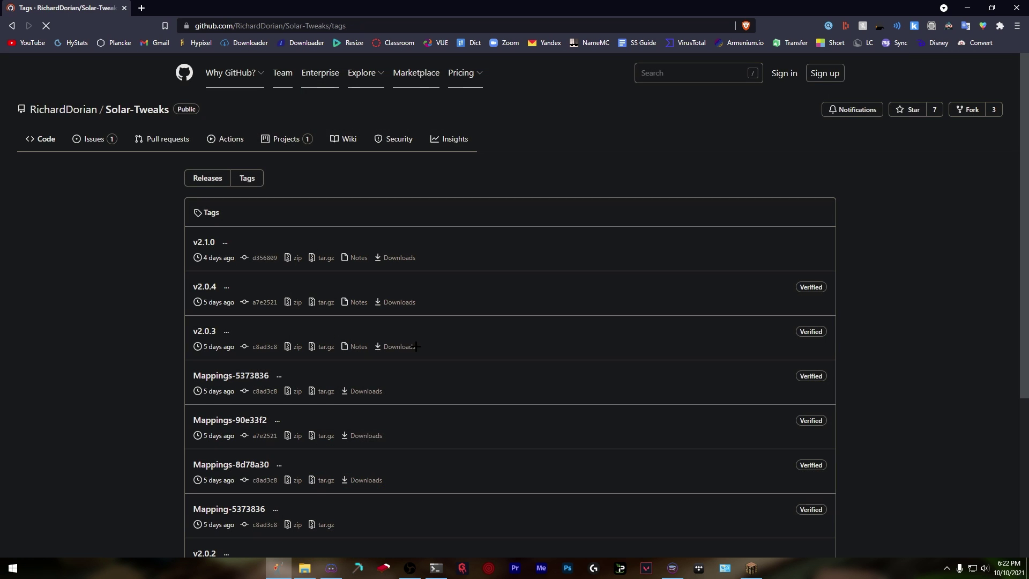
{"action": "scroll", "coordinate": [252, 275], "scroll_direction": "down", "scroll_amount": 2}
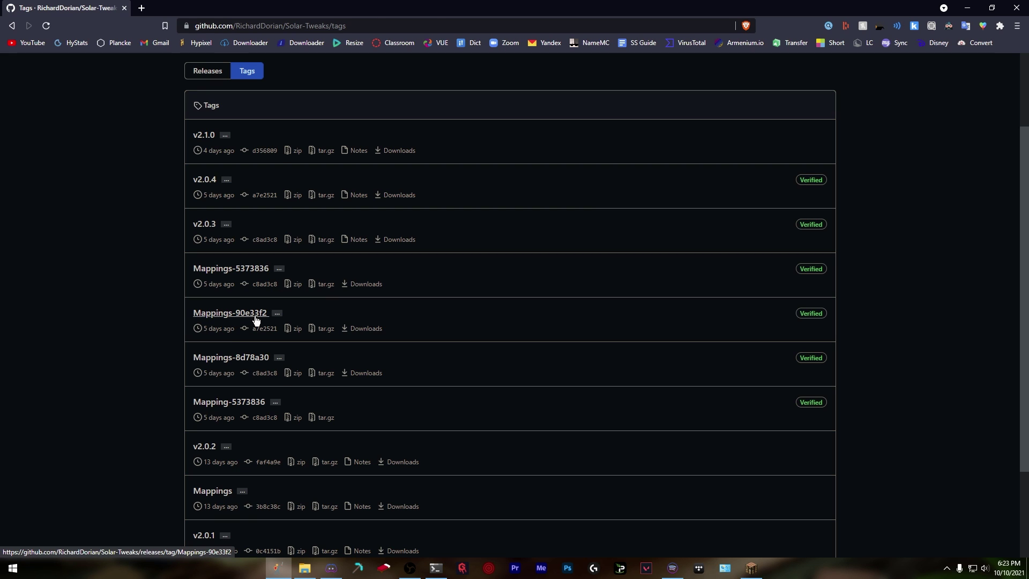
{"action": "left_click", "coordinate": [258, 319]}
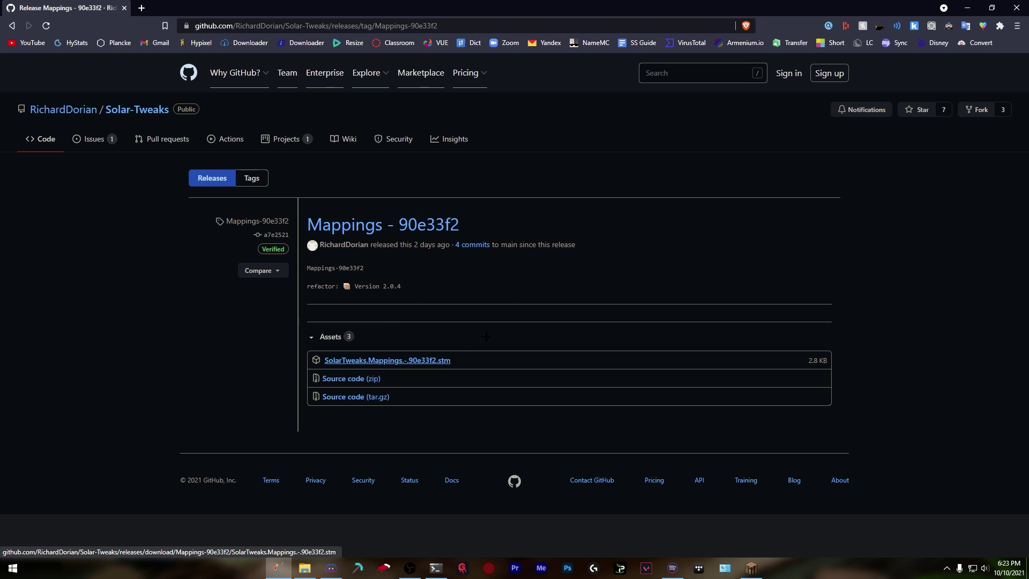
{"action": "left_click", "coordinate": [443, 362]}
{"action": "left_click", "coordinate": [423, 302]}
Step: In the Solar Tweaks settings, import the downloaded 90e33f2 mappings file from the Downloads folder and save the settings
{"action": "key", "text": "super"}
{"action": "left_click", "coordinate": [88, 284]}
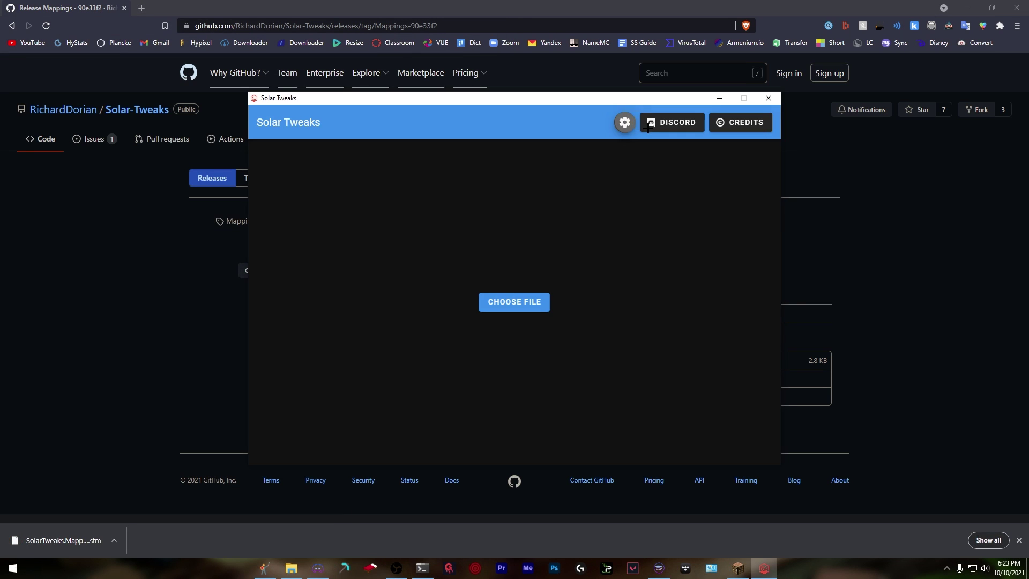
{"action": "left_click", "coordinate": [625, 122]}
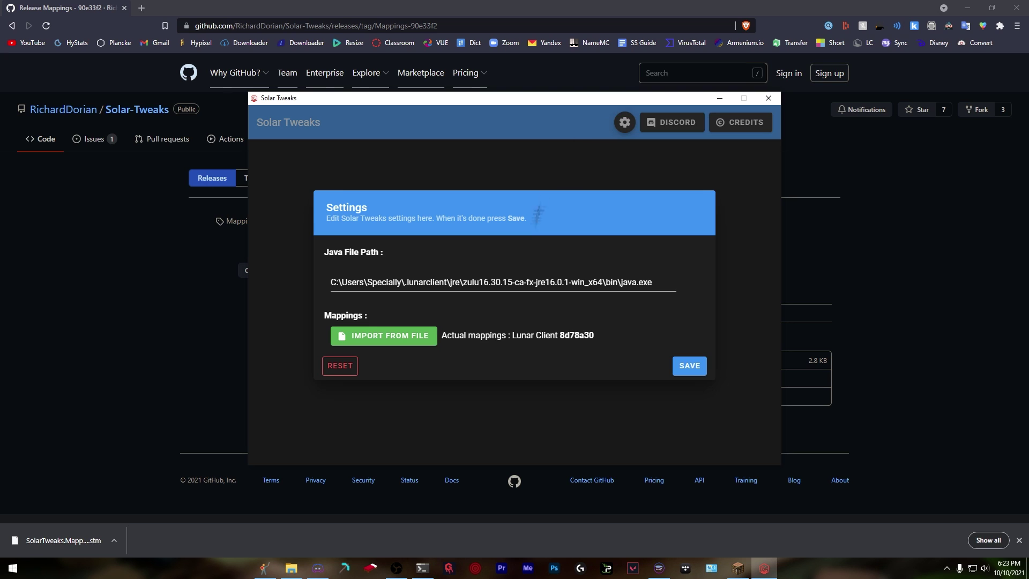
{"action": "left_click", "coordinate": [401, 343]}
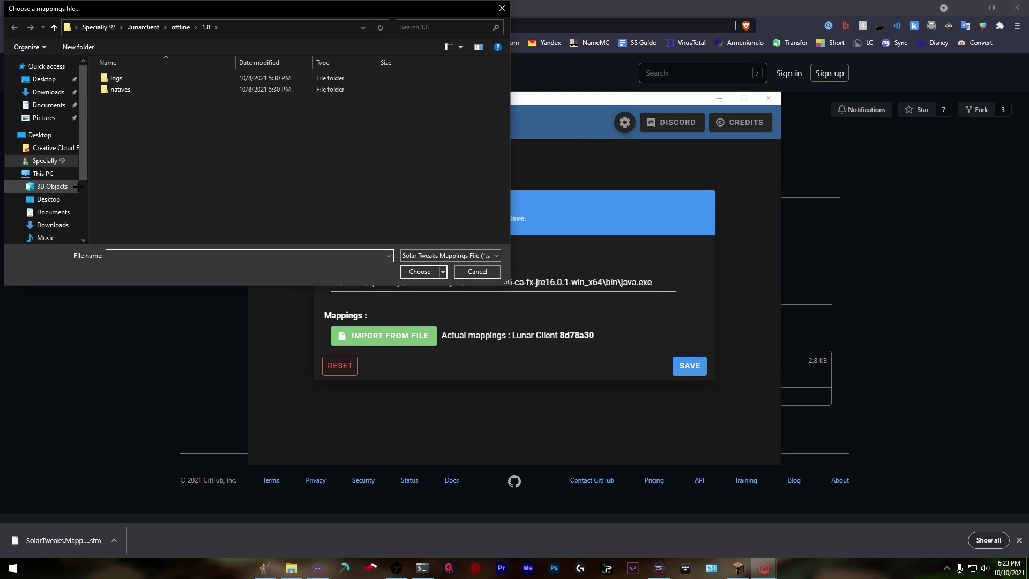
{"action": "left_click", "coordinate": [52, 225]}
{"action": "left_click", "coordinate": [161, 93]}
{"action": "left_click", "coordinate": [420, 271]}
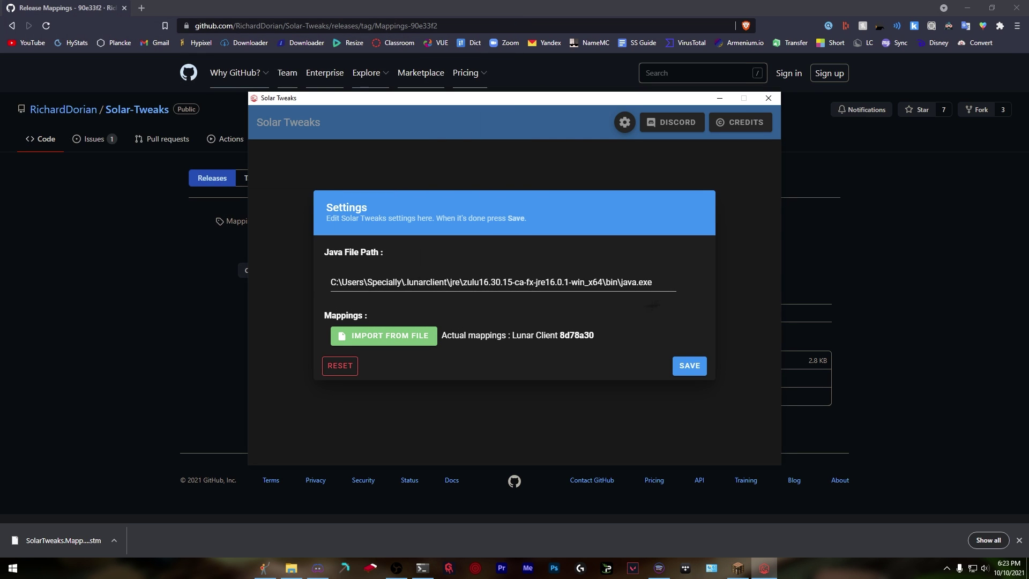
{"action": "left_click", "coordinate": [686, 364]}
Step: Delete SolarTweaks.Mappings.-.90e33f2.stm from the Downloads folder and close the File Explorer window
{"action": "key", "text": "super"}
{"action": "left_click", "coordinate": [311, 268]}
{"action": "left_click", "coordinate": [612, 89]}
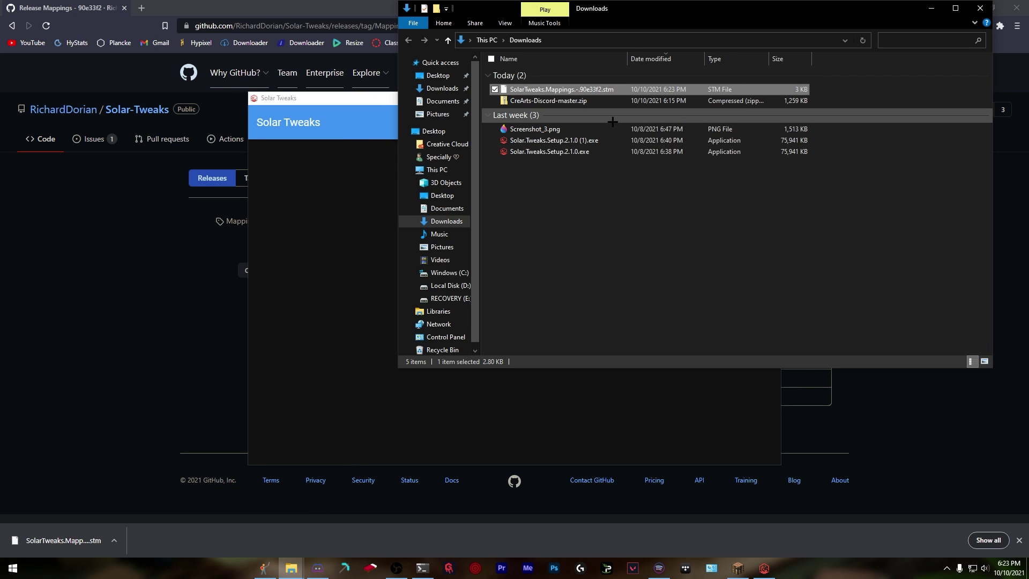
{"action": "key", "text": "Delete"}
{"action": "key", "text": "Return"}
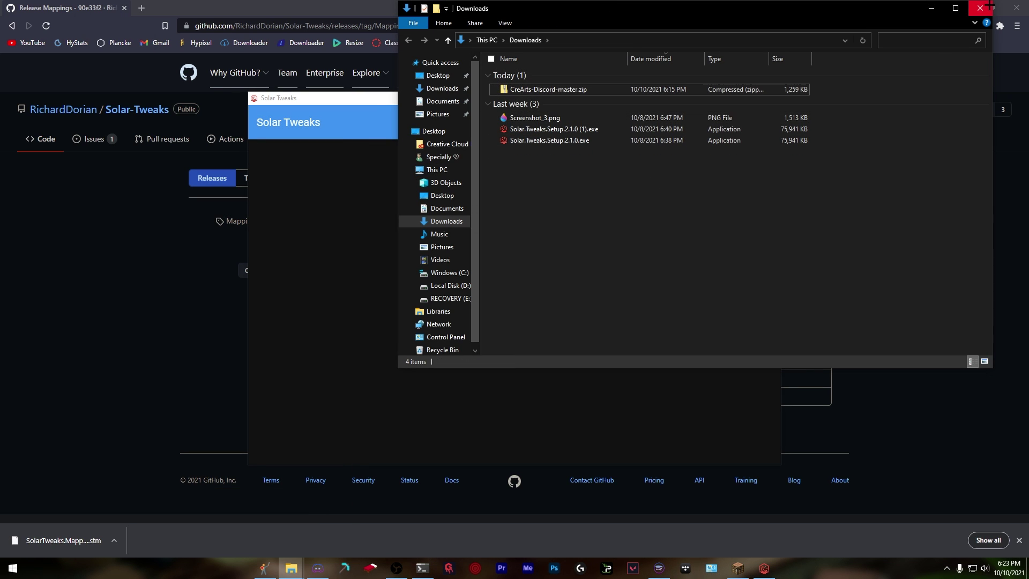
{"action": "left_click", "coordinate": [989, 6]}
Step: Load lunar-prod-optifine.jar from the .lunarclient offline 1.8 folder as the file to patch in Solar Tweaks
{"action": "left_click", "coordinate": [514, 301]}
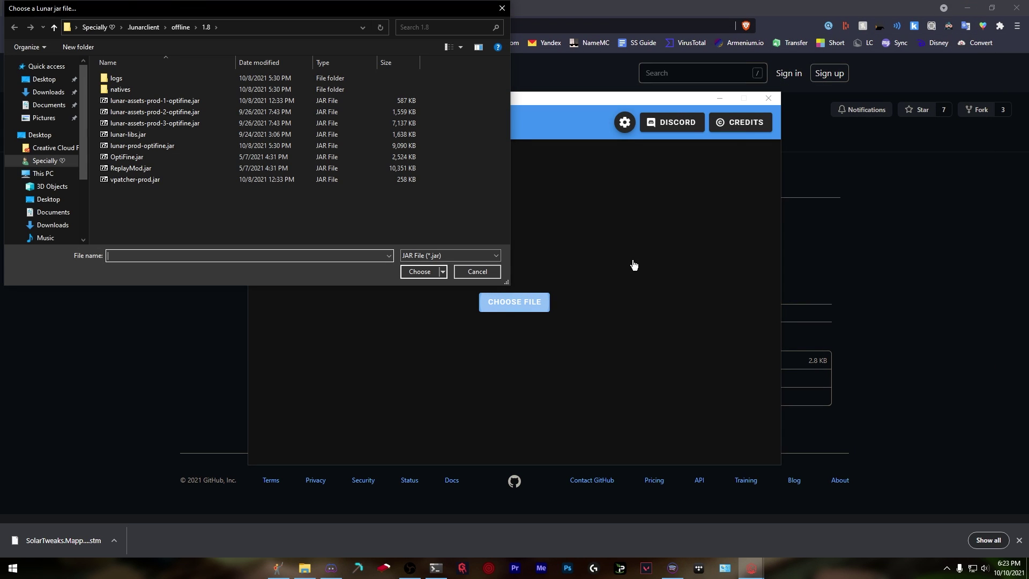
{"action": "left_click", "coordinate": [161, 145]}
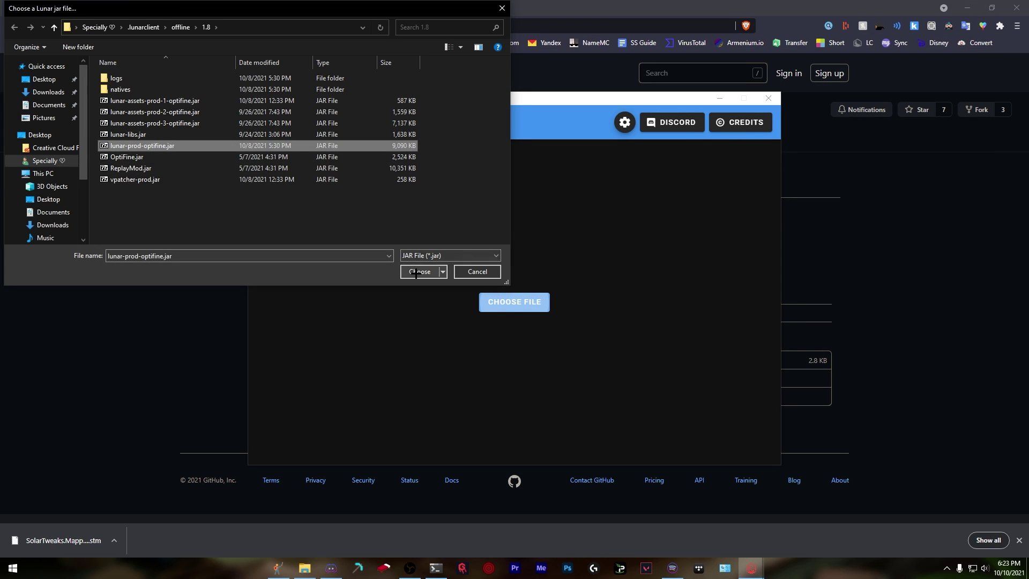
{"action": "left_click", "coordinate": [418, 272]}
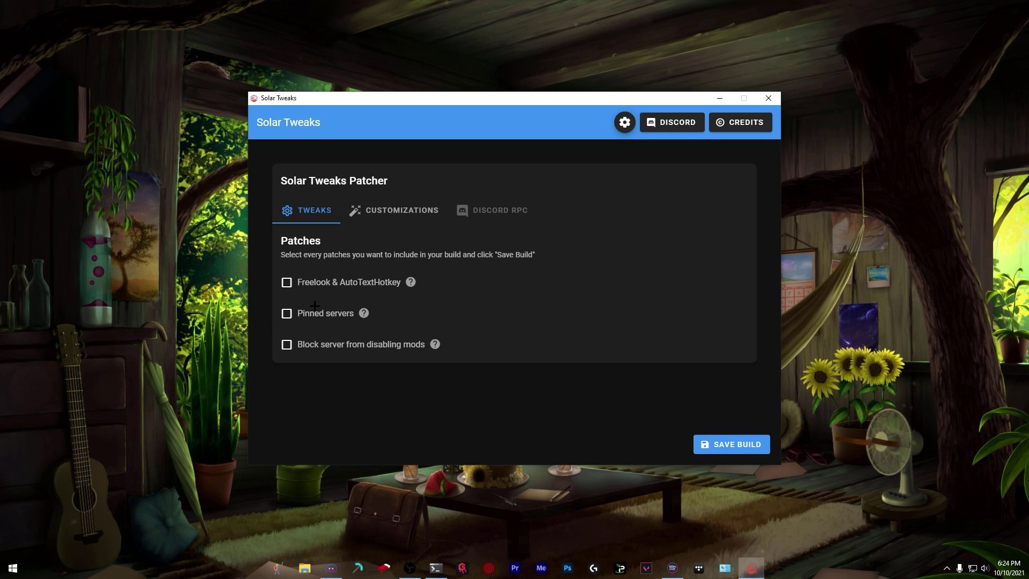
Step: In the patcher's customizations, set the Level head prefix to "IQ:" and the Auto GG text to "Specially > All"
{"action": "left_click", "coordinate": [416, 210]}
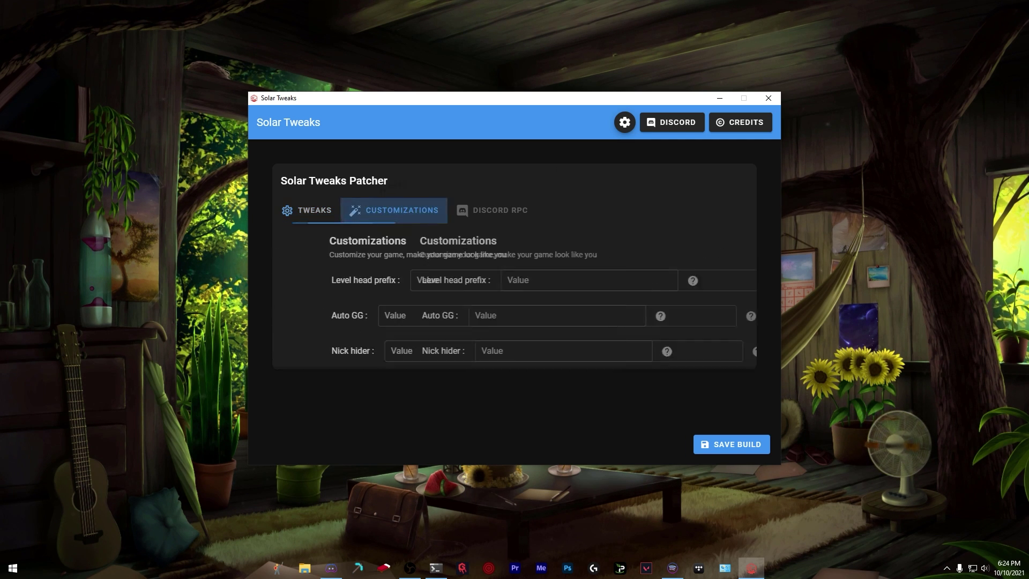
{"action": "left_click", "coordinate": [475, 279]}
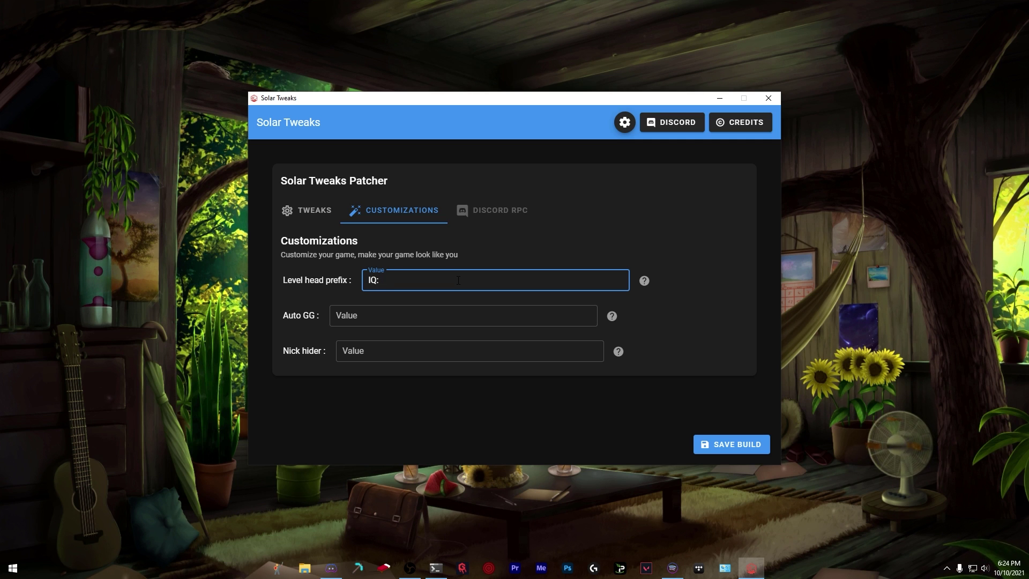
{"action": "key", "text": "Tab"}
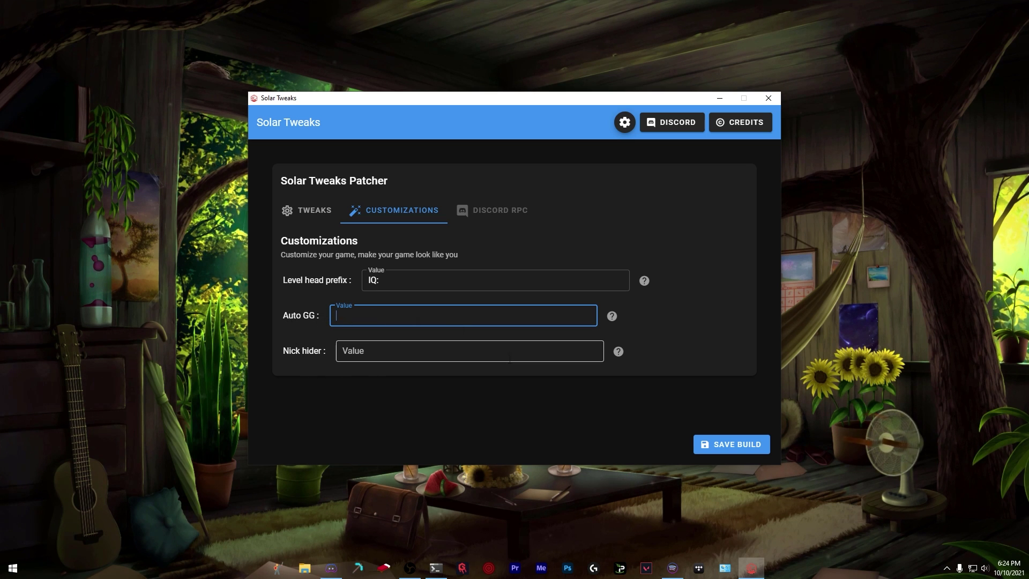
{"action": "type", "text": "Speci"}
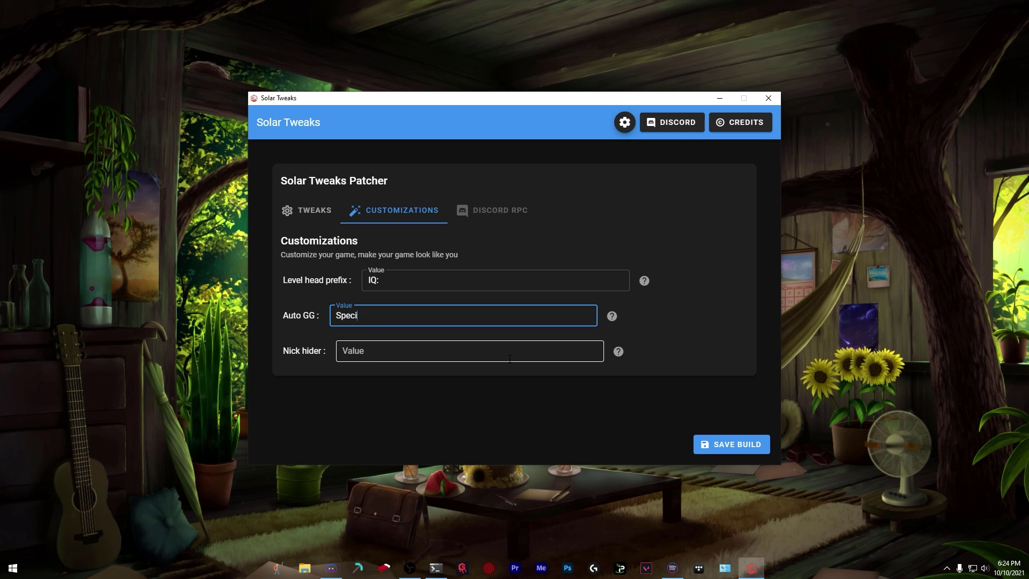
{"action": "type", "text": "ally > All"}
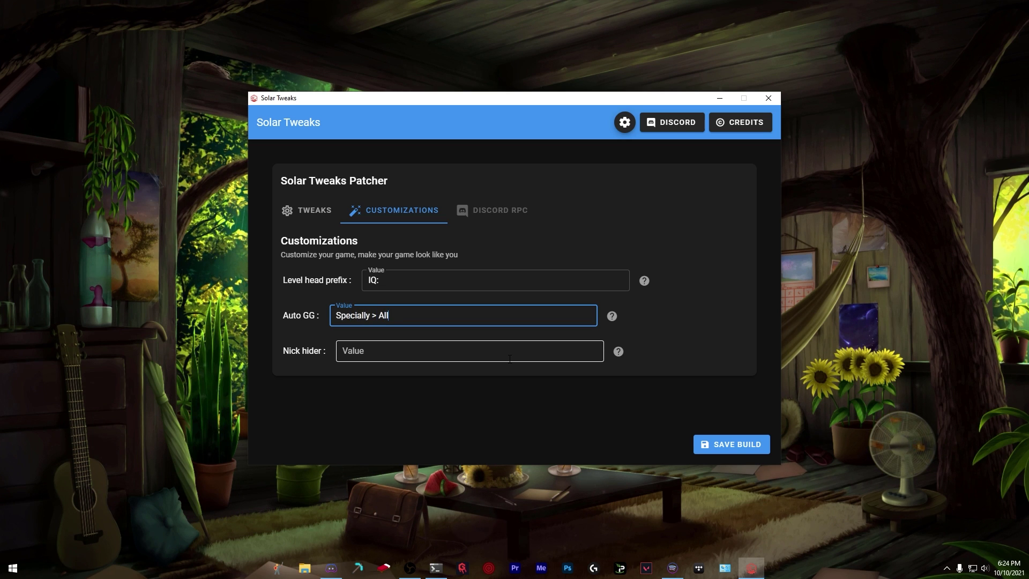
Step: Set the Nick hider customization text to "Dream"
{"action": "left_click", "coordinate": [510, 356]}
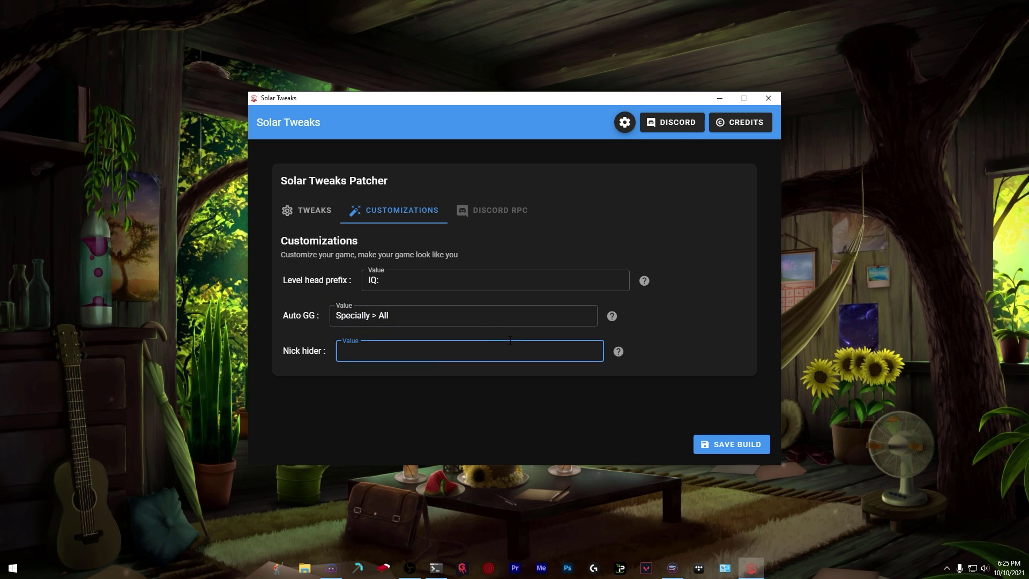
{"action": "mouse_move", "coordinate": [619, 351]}
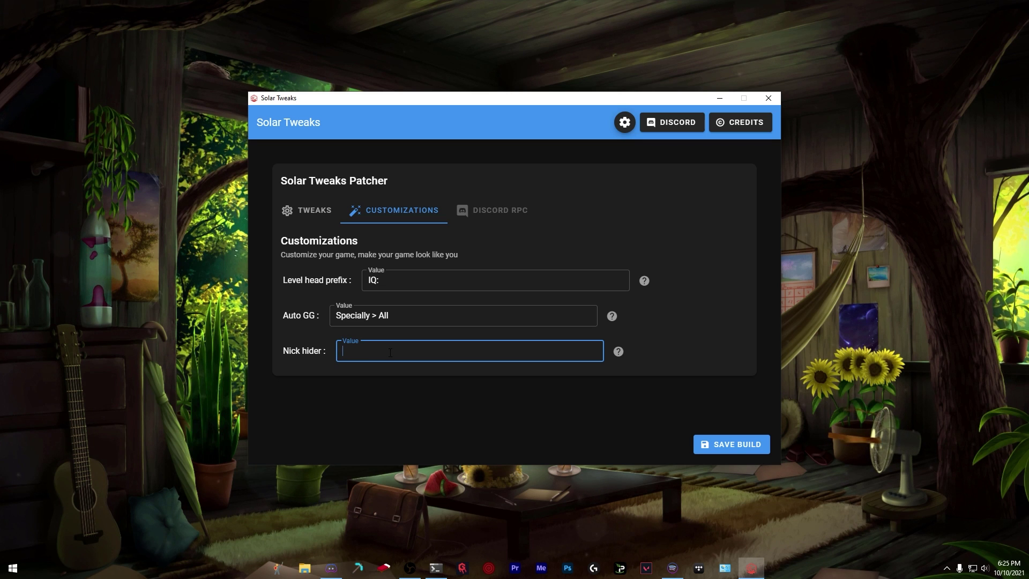
{"action": "type", "text": "f"}
{"action": "key", "text": "ctrl+a"}
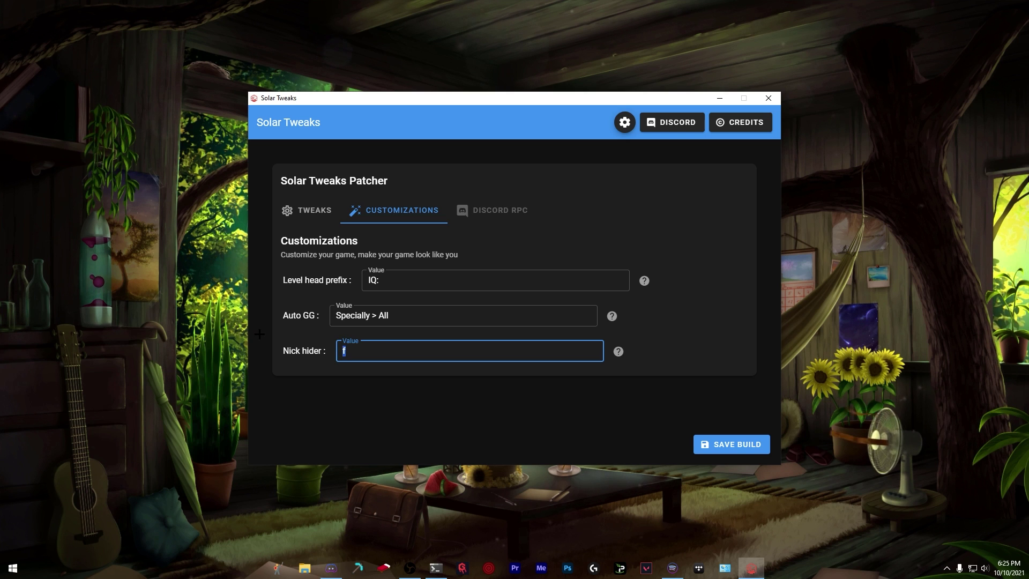
{"action": "type", "text": "8"}
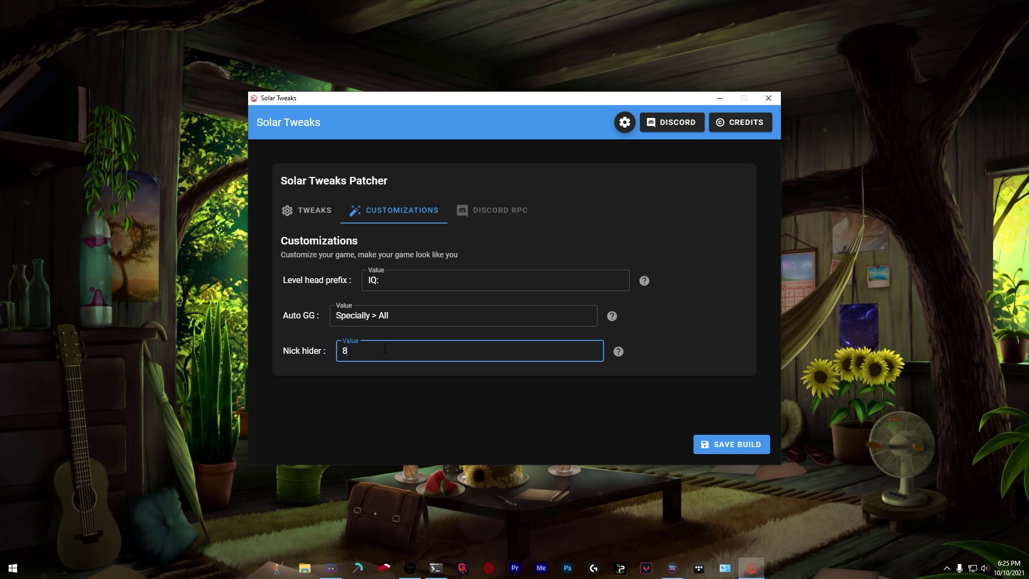
{"action": "key", "text": "BackSpace"}
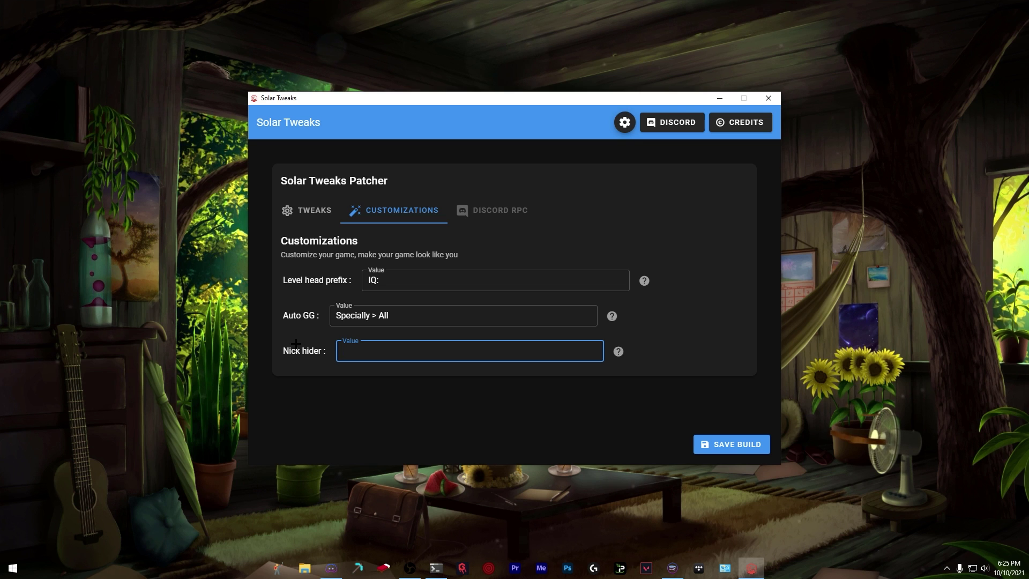
{"action": "type", "text": "Dream"}
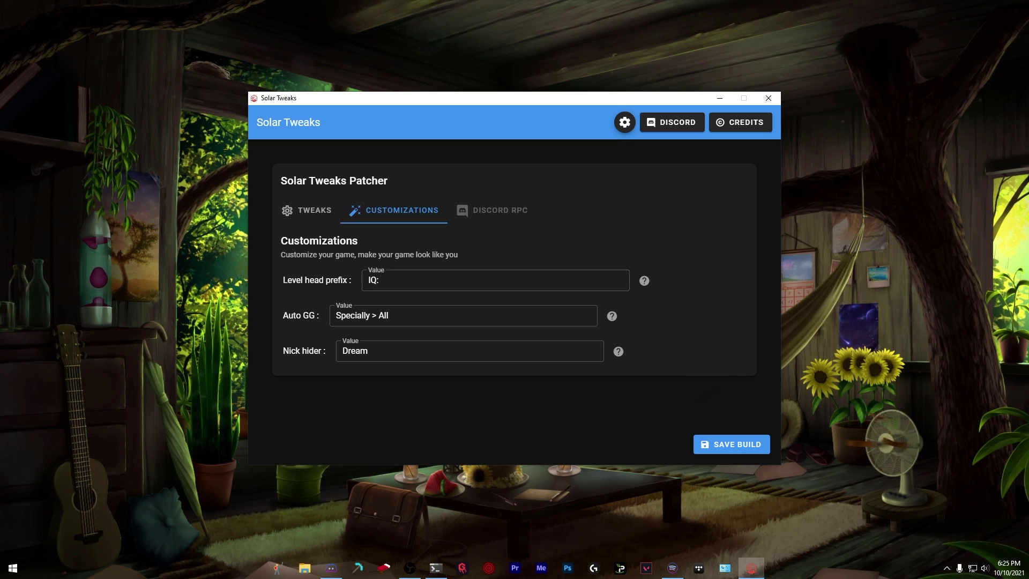
Step: Save the custom build over lunar-prod-optifine.jar in the .lunarclient offline 1.8 folder, replacing the existing file, and exit Solar Tweaks
{"action": "left_click", "coordinate": [731, 444]}
{"action": "left_click", "coordinate": [423, 271]}
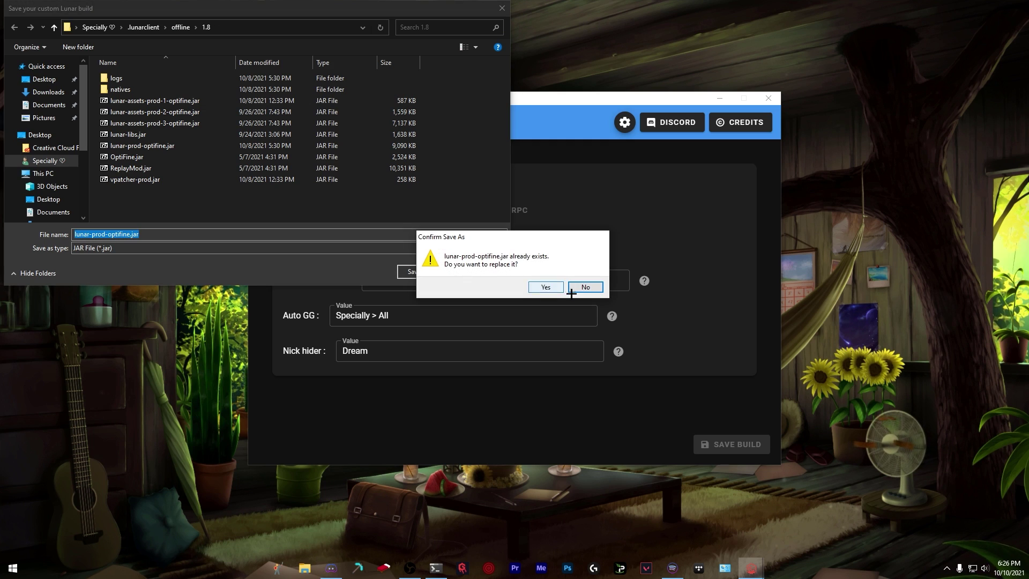
{"action": "left_click", "coordinate": [543, 286]}
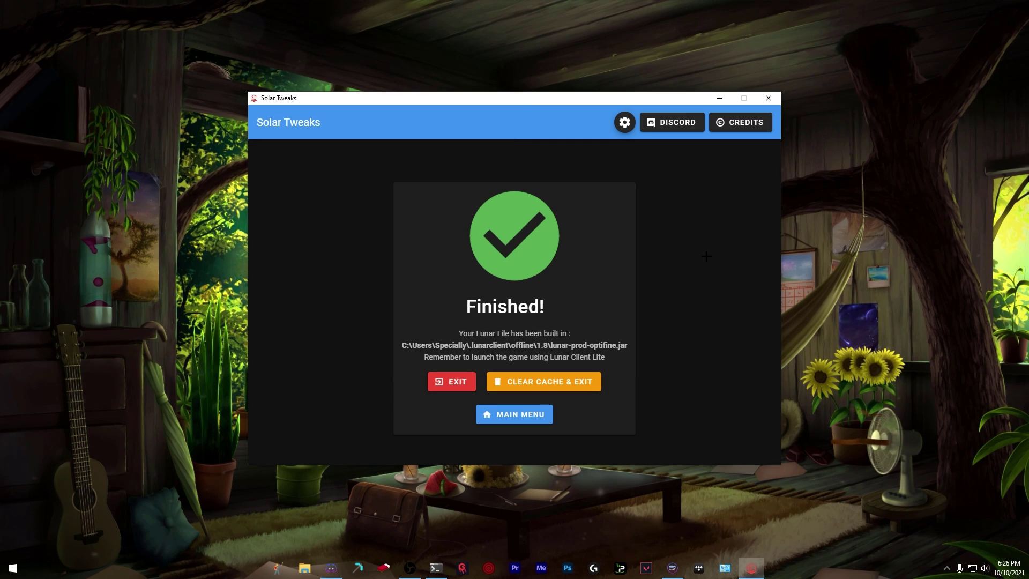
{"action": "left_click", "coordinate": [452, 382]}
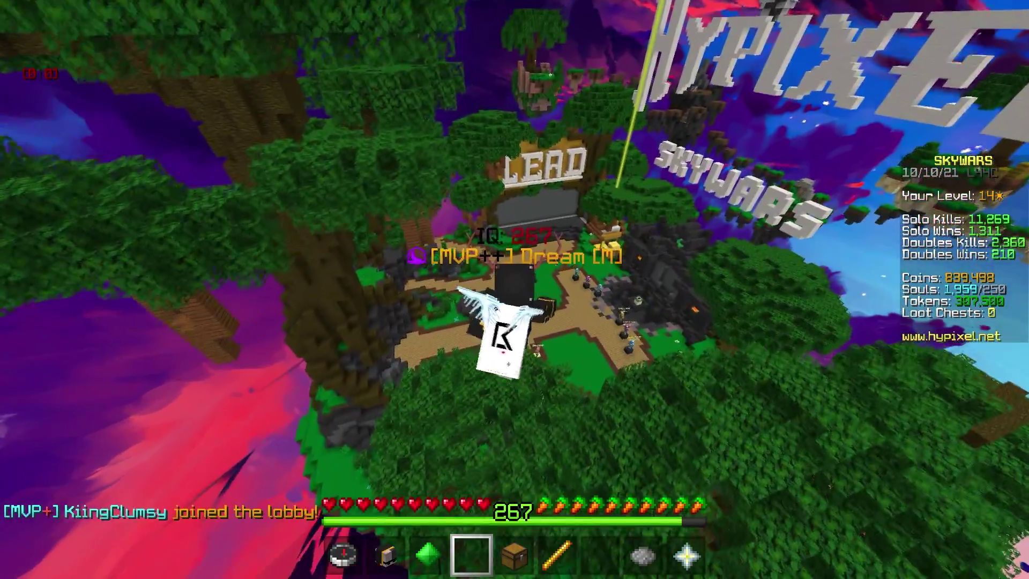
{"action": "key", "text": "t"}
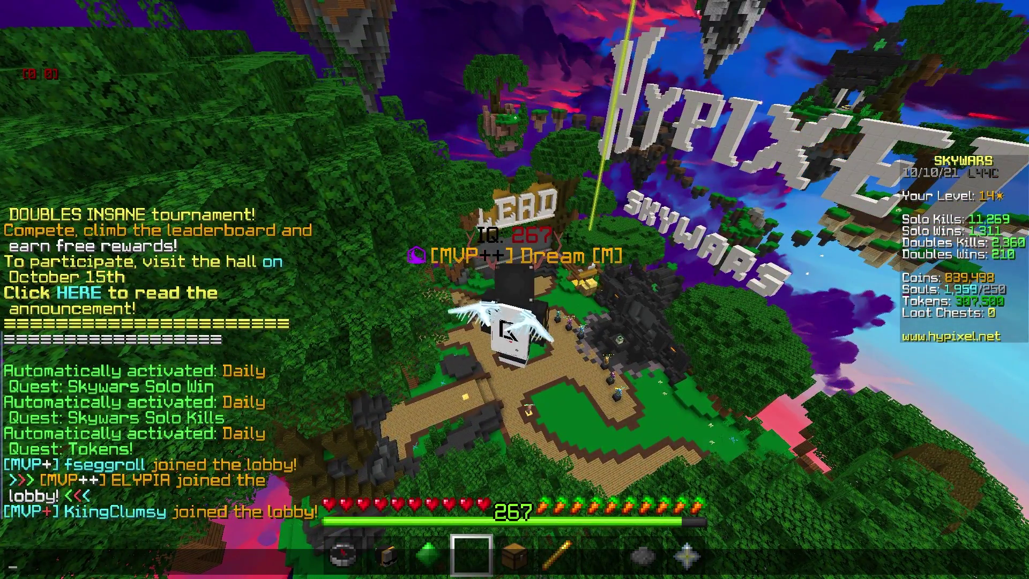
{"action": "key", "text": "Escape"}
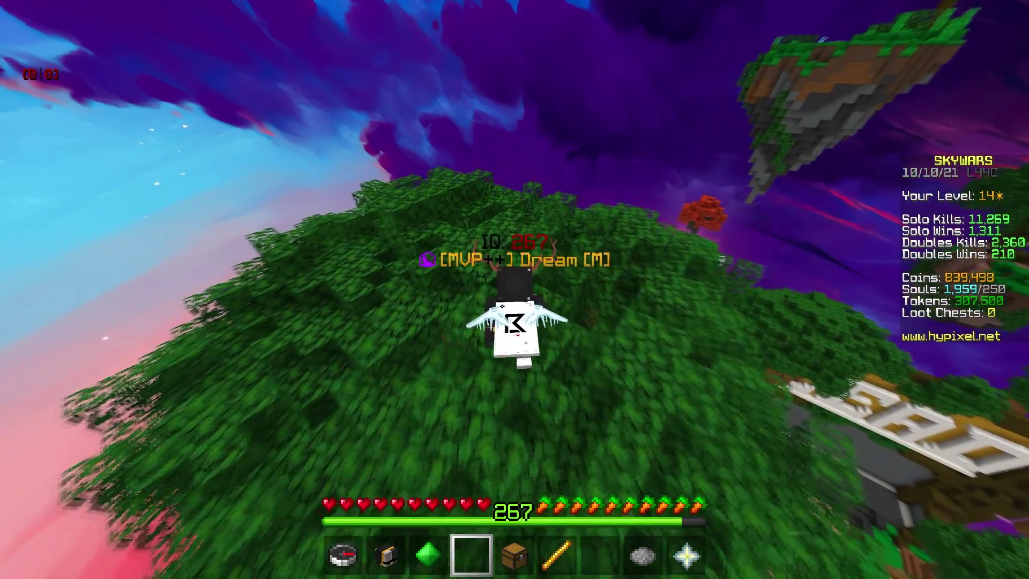
Step: In the running Lunar Client game, search the mods for "nick", review the Nick Hider options, and return to the game
{"action": "key", "text": "Shift_R"}
{"action": "left_click", "coordinate": [514, 282]}
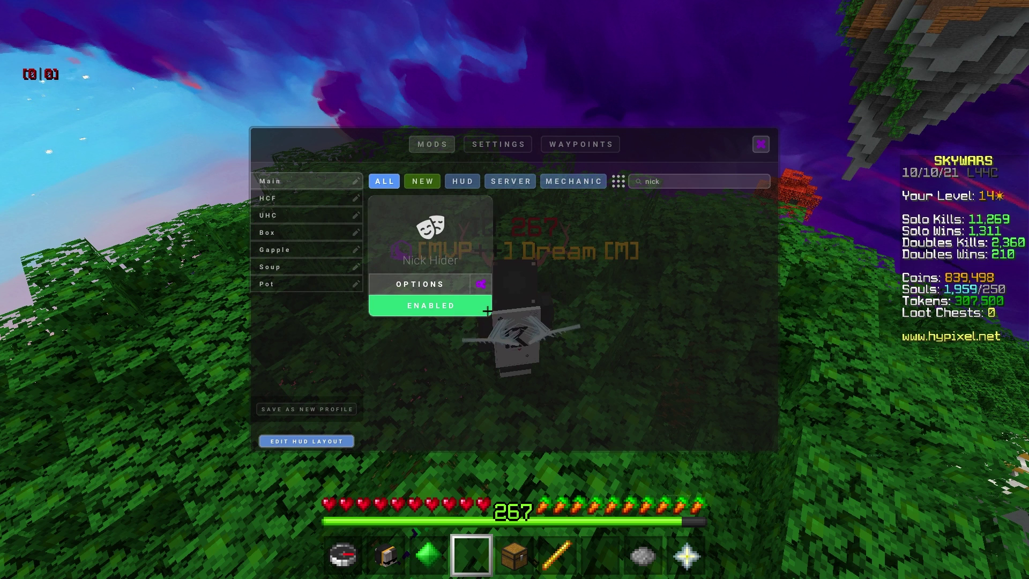
{"action": "left_click", "coordinate": [424, 284]}
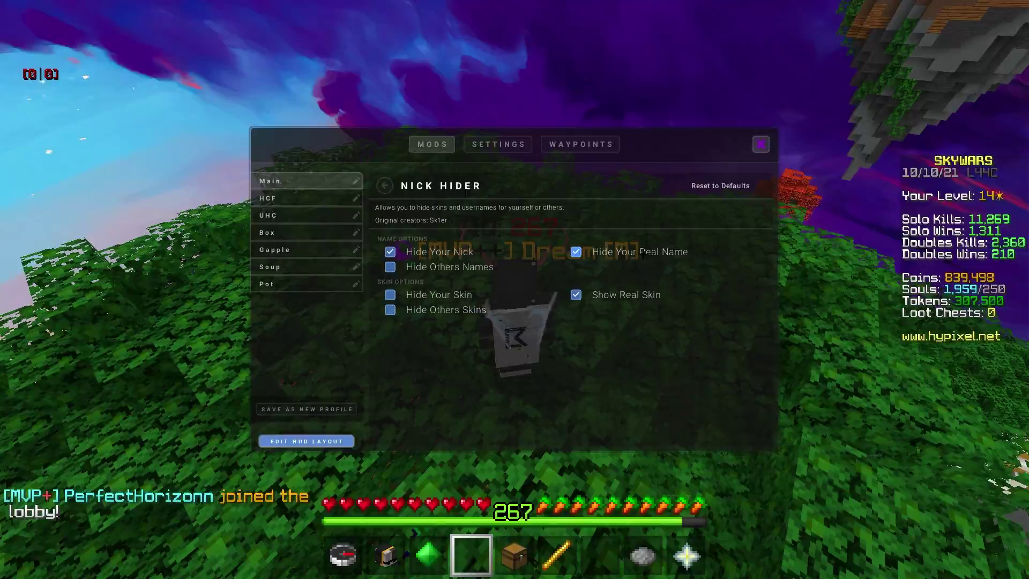
{"action": "key", "text": "Escape"}
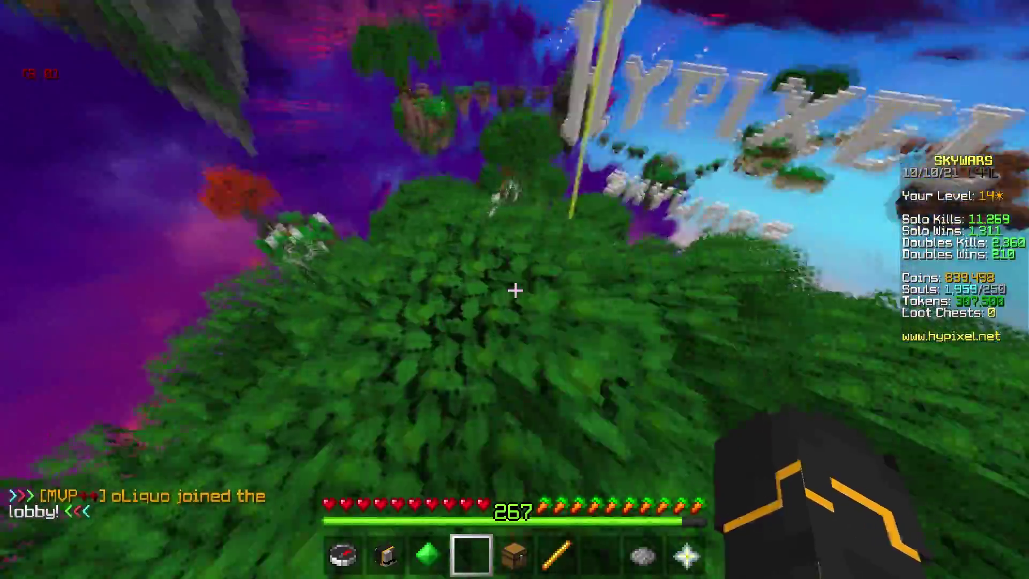